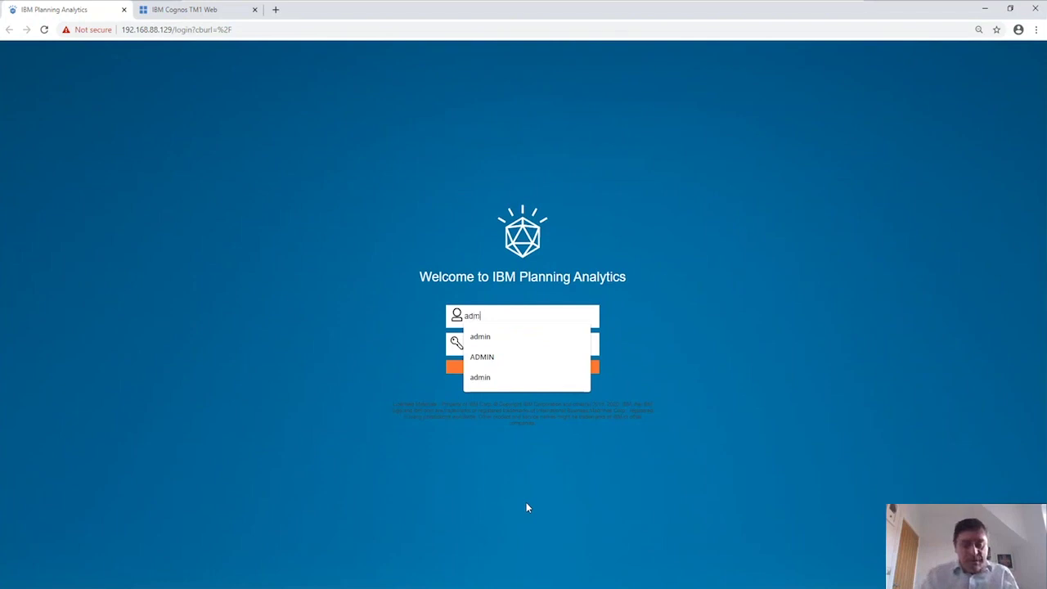
Sign in as the administrator using the suggested username and the account password.
type("in")
key("Tab")
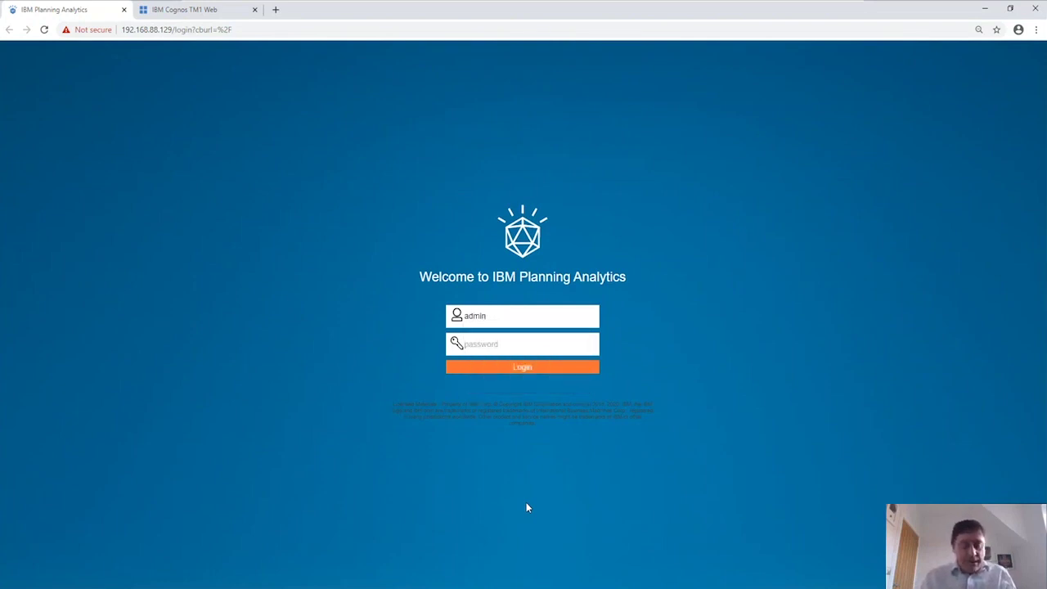
type("*******")
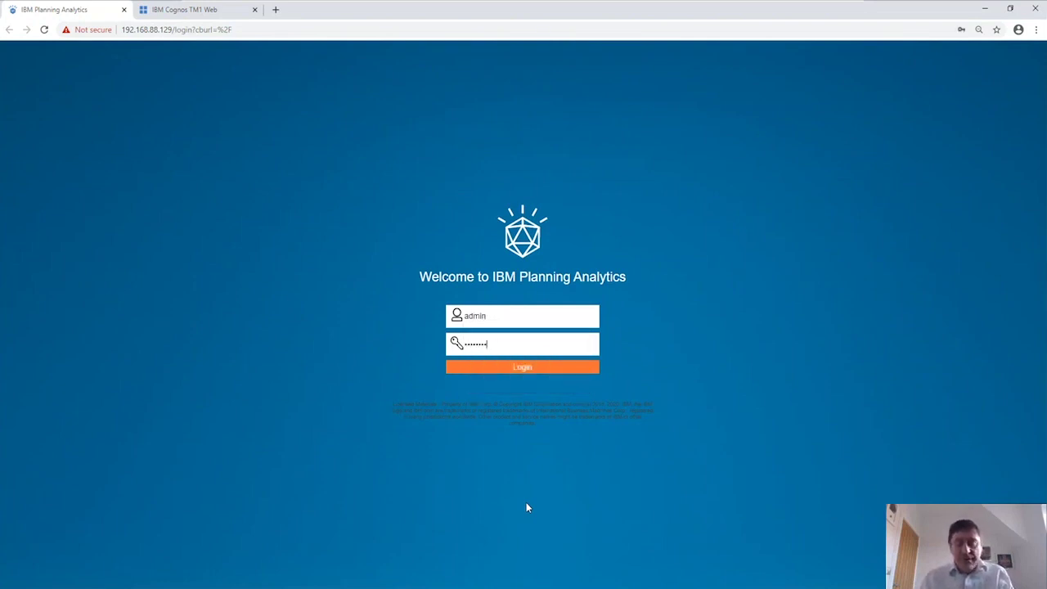
key("Return")
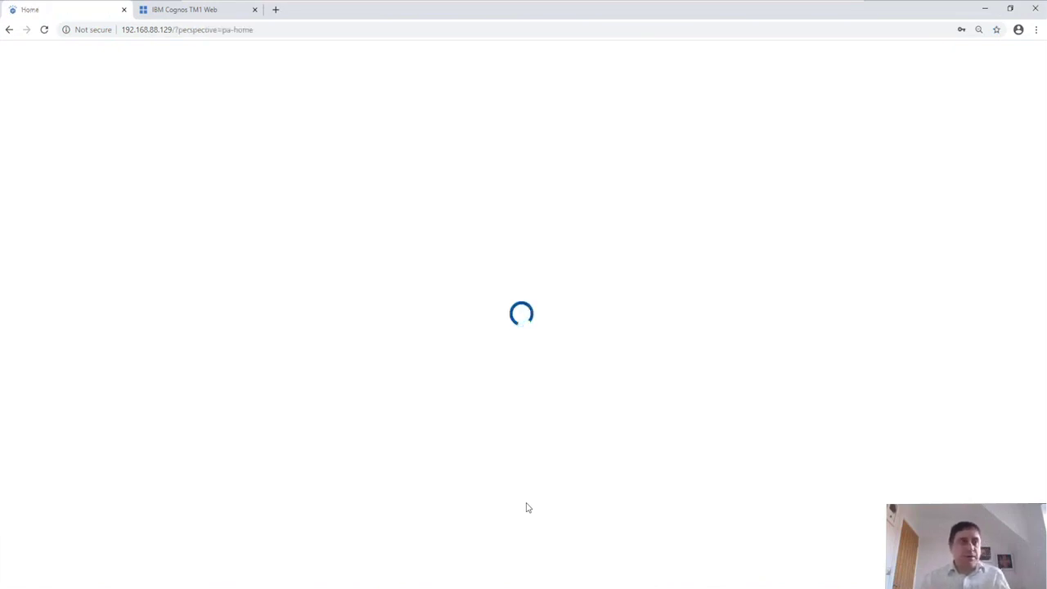
Scroll through the Quick Launch and Your Applications tiles on the Home page.
scroll(527, 508, "down", 2)
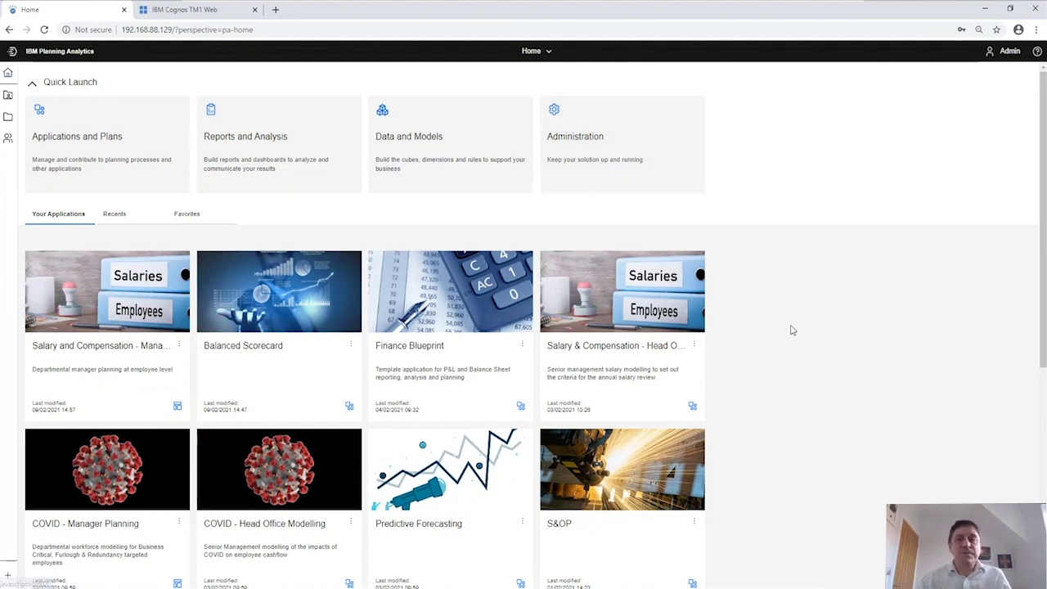
scroll(787, 329, "down", 1)
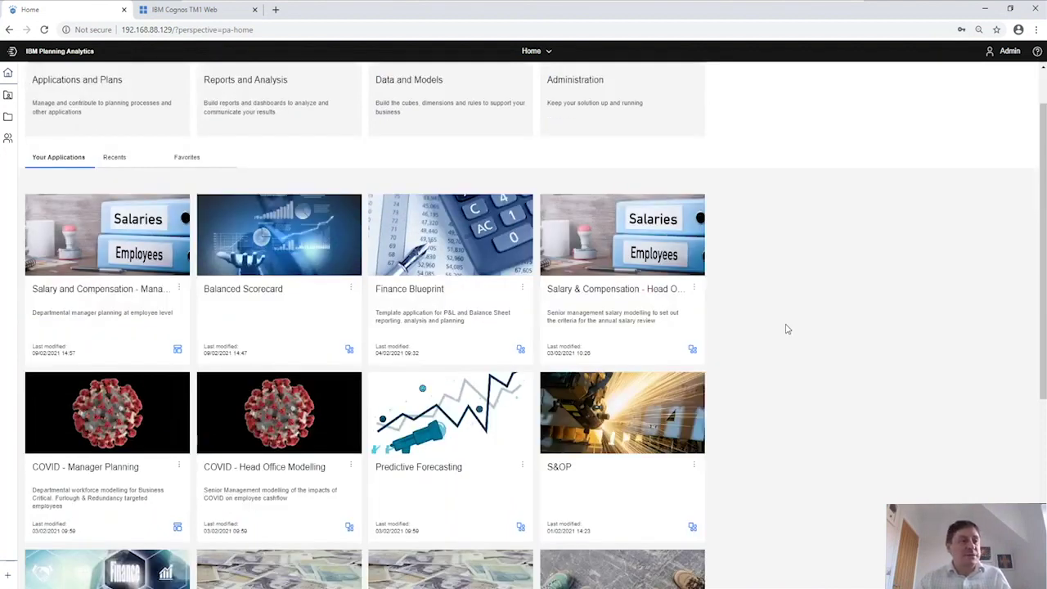
scroll(787, 329, "down", 2)
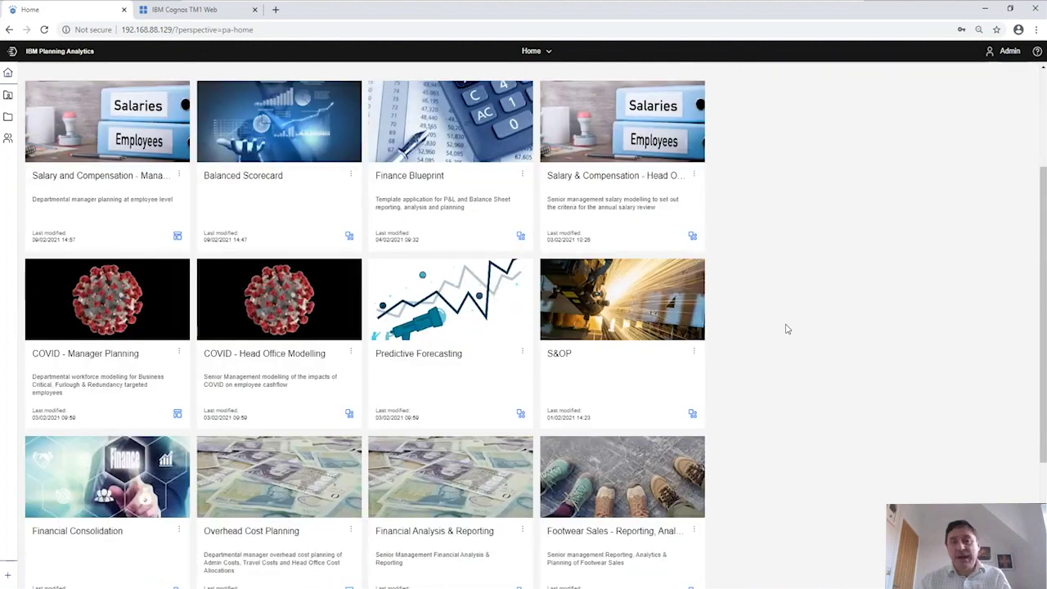
scroll(787, 329, "down", 1)
scroll(784, 331, "up", 2)
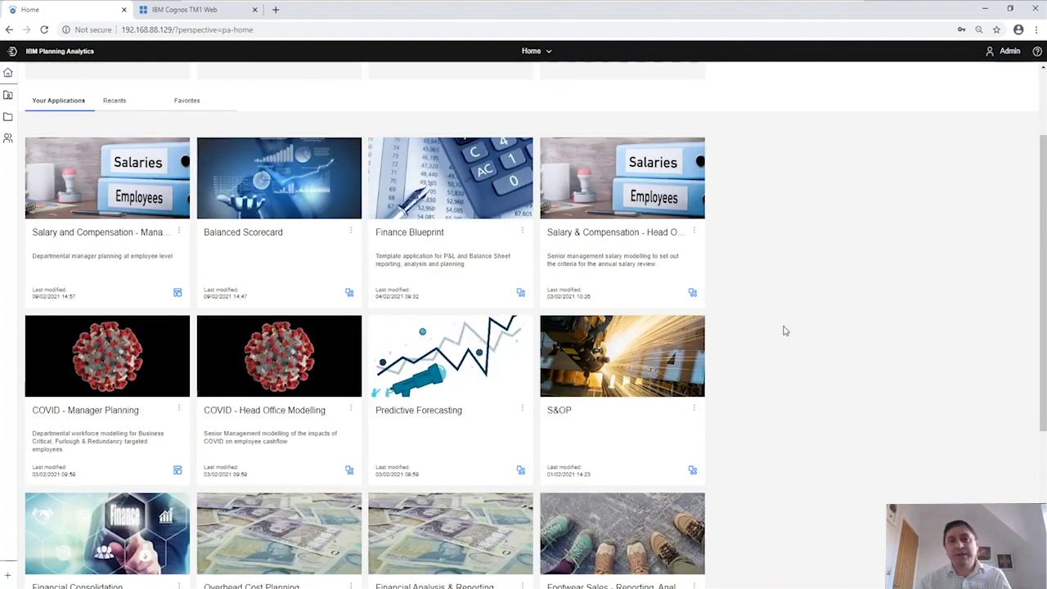
scroll(783, 331, "up", 2)
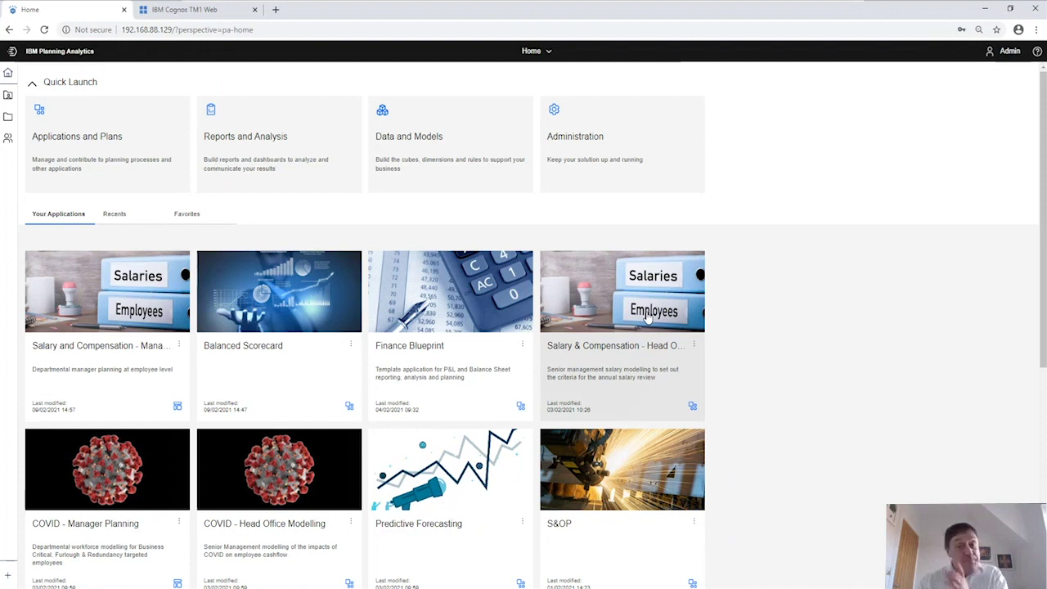
Open the Head Office Plan, then show its description and four section names are editable.
left_click(646, 317)
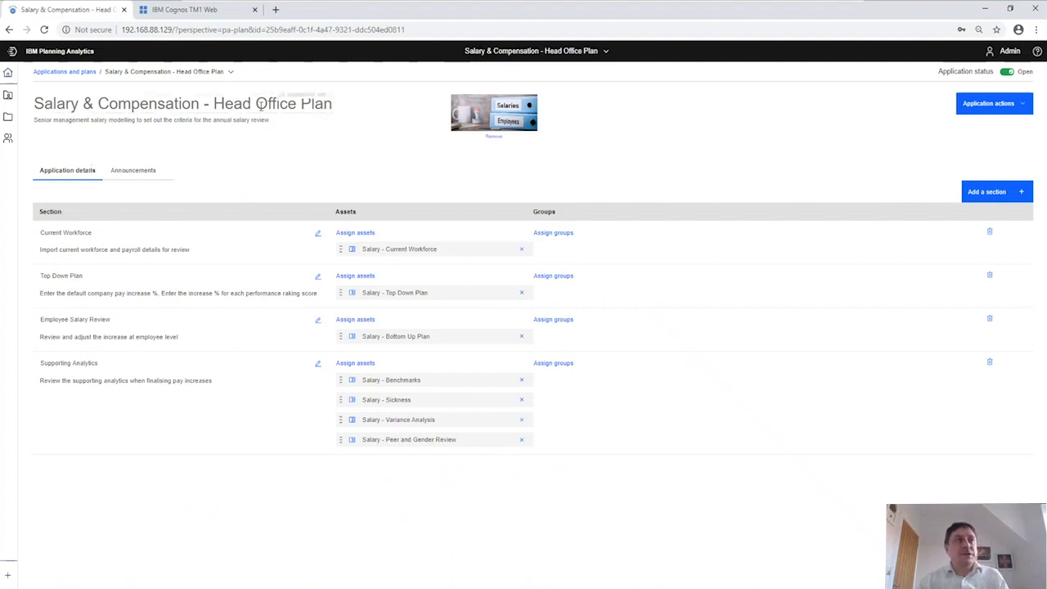
left_click(48, 120)
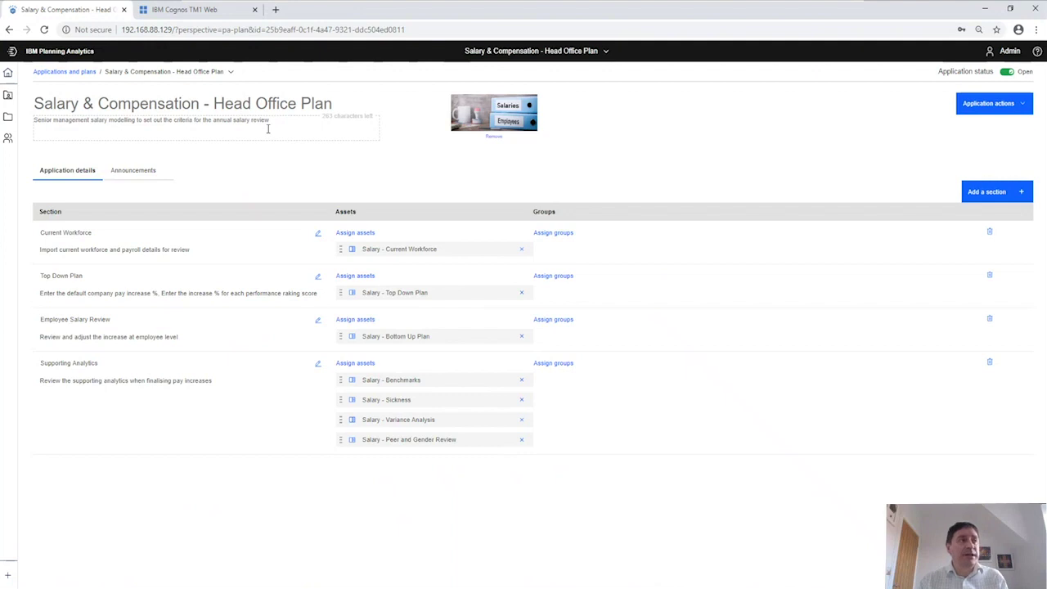
left_click(119, 230)
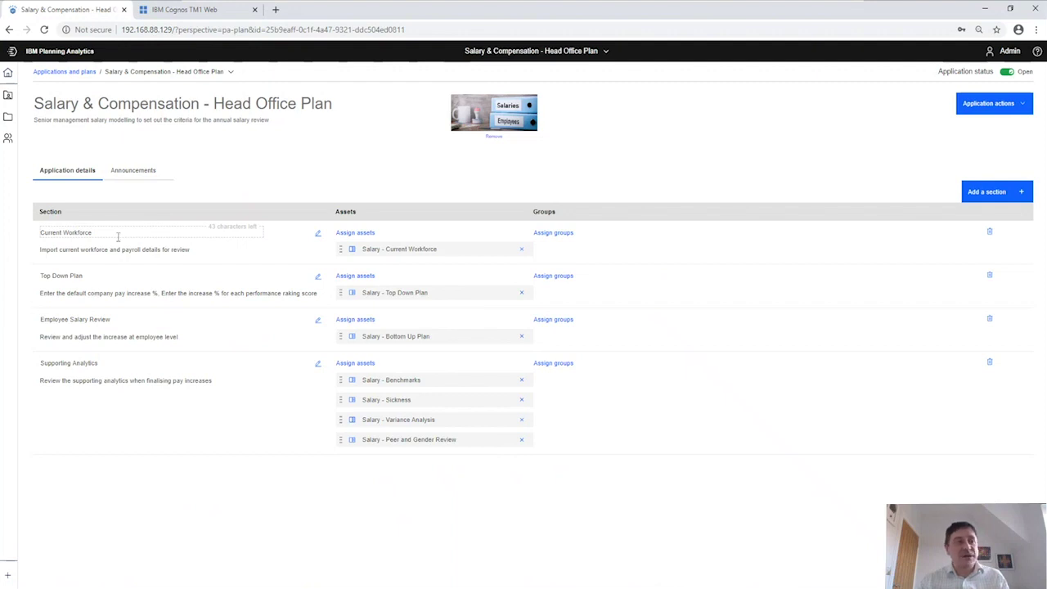
left_click(105, 275)
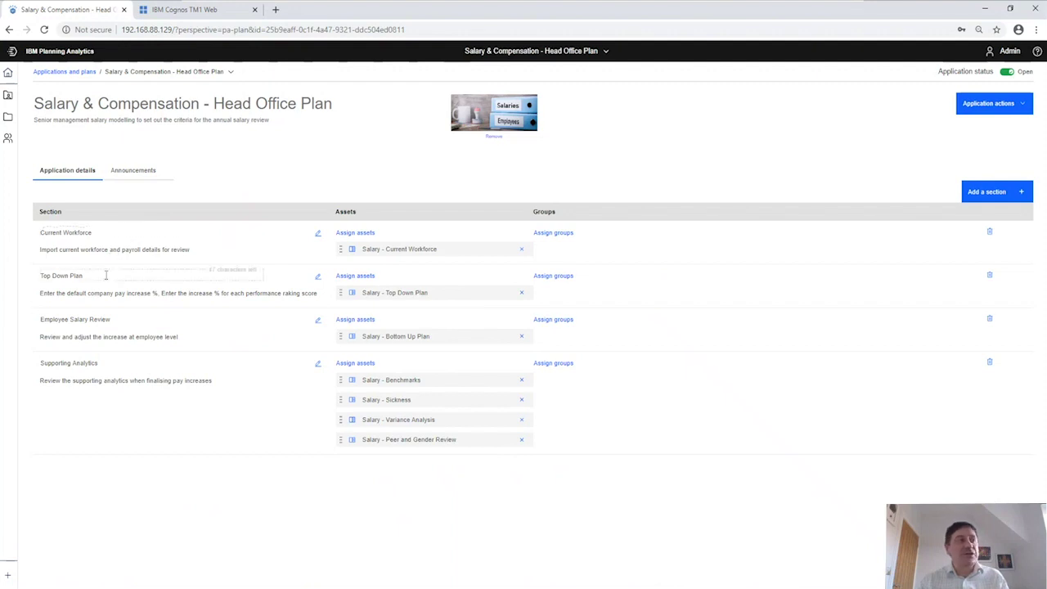
left_click(110, 319)
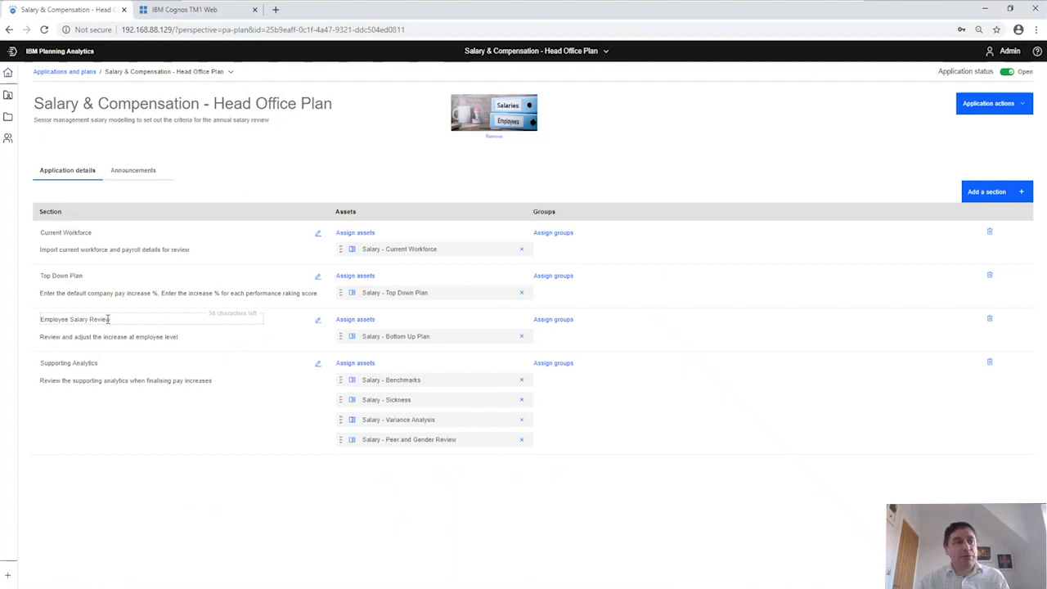
left_click(113, 362)
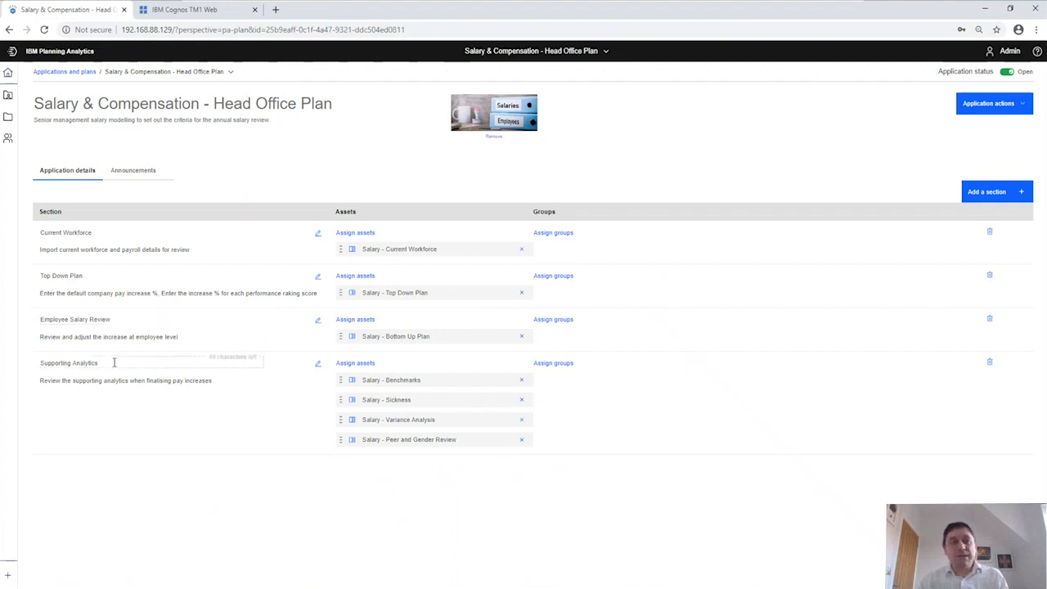
left_click(145, 263)
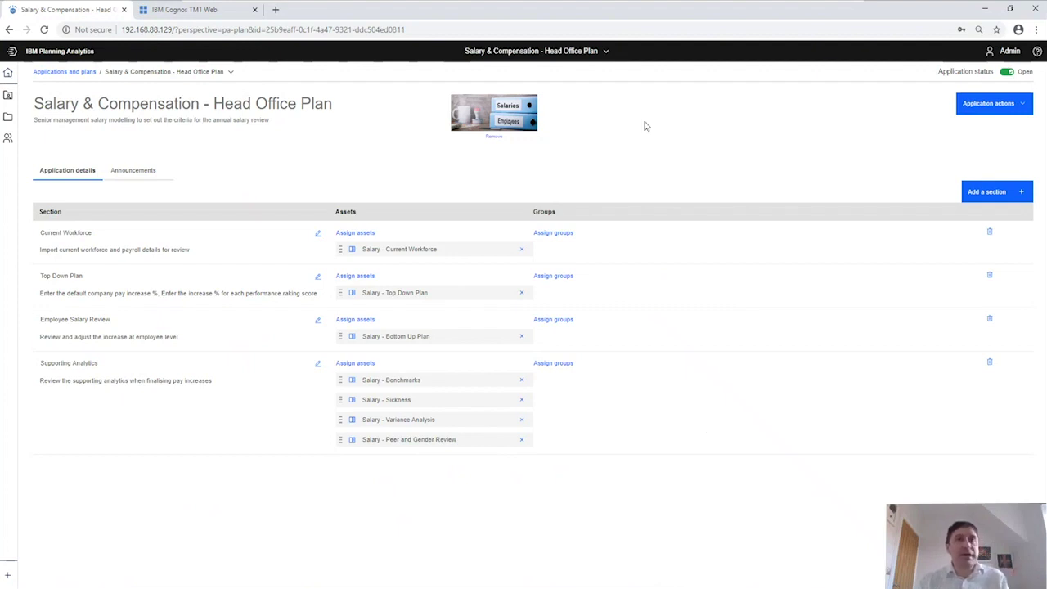
Go Home and open the Salary and Compensation - Manager Plan tile for contribution.
left_click(603, 53)
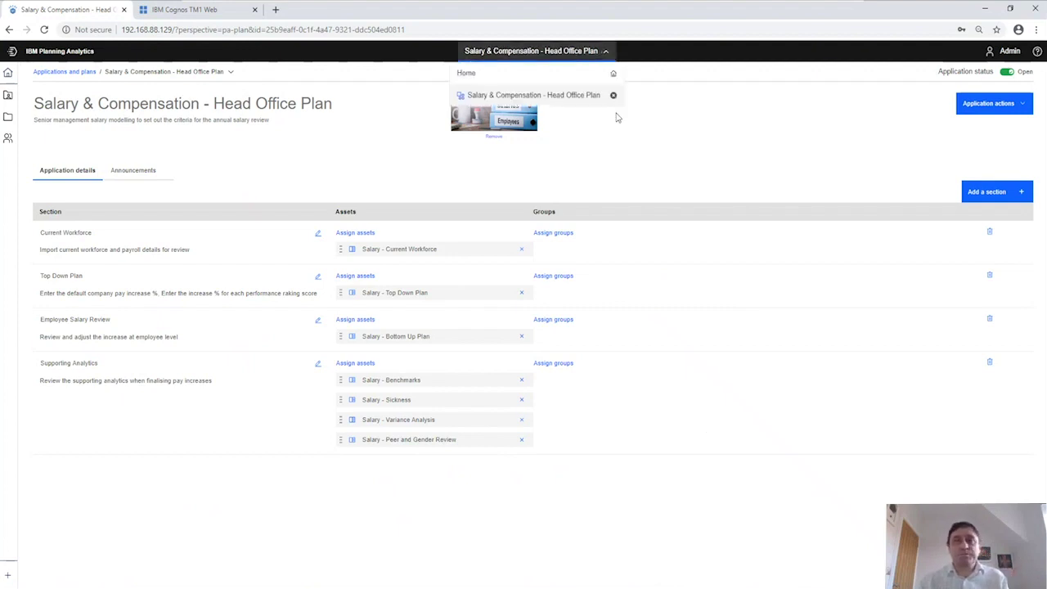
left_click(613, 97)
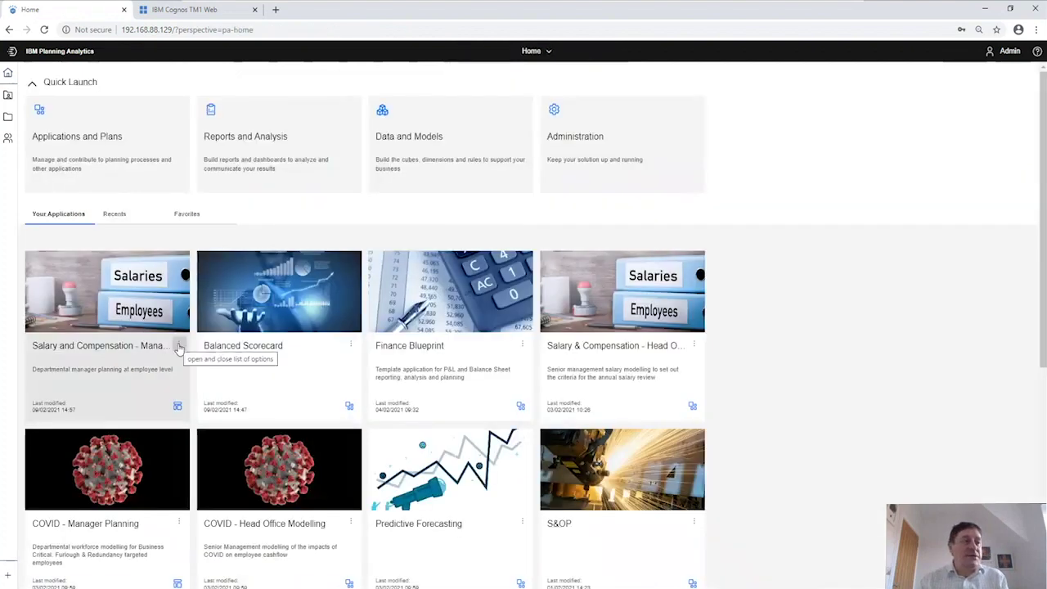
left_click(179, 346)
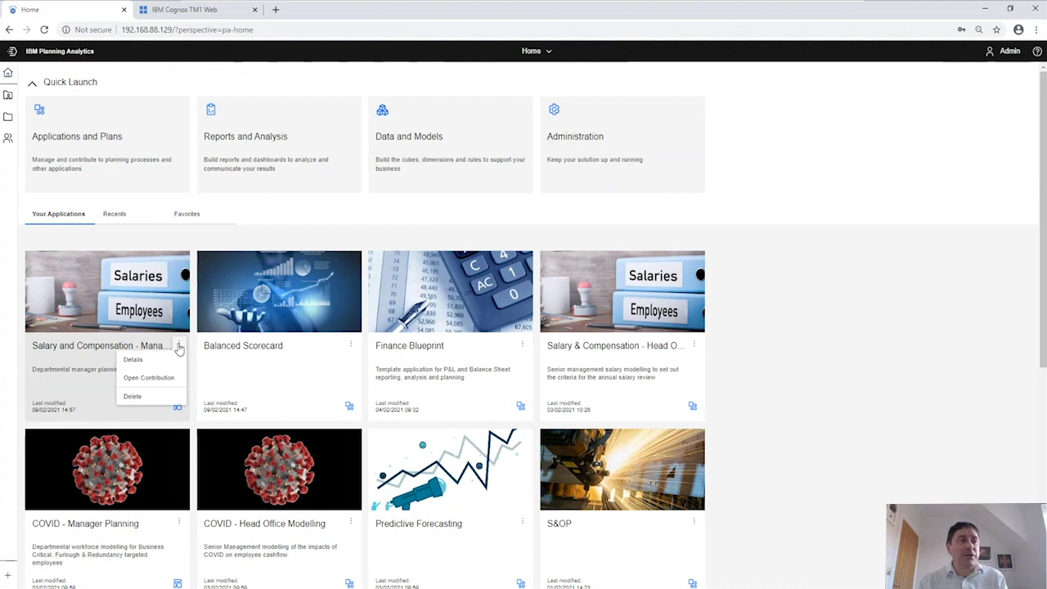
left_click(166, 377)
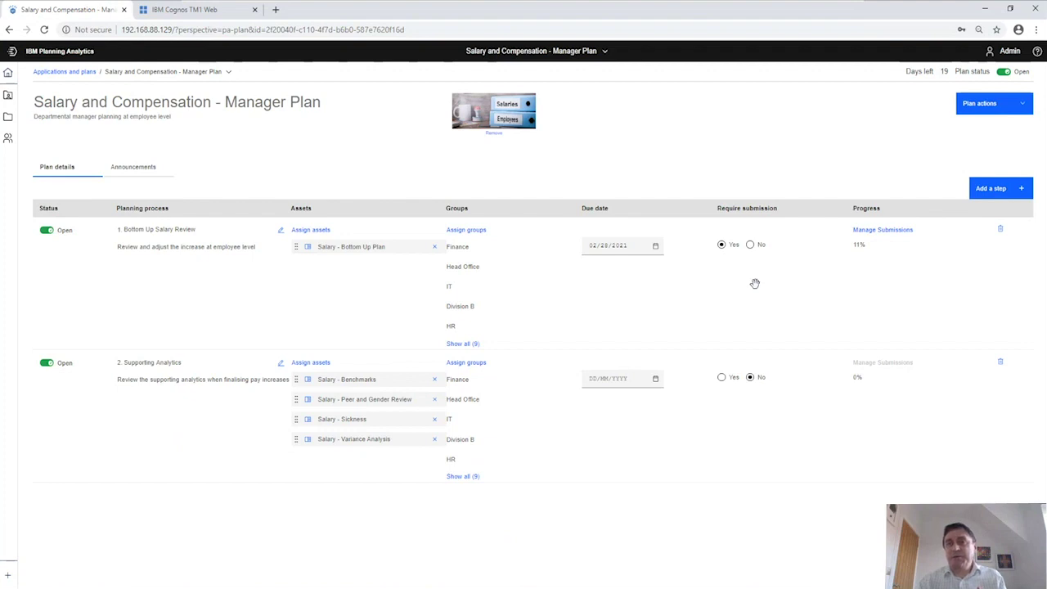
Reset Marketing's Bottom Up Salary Review submission in Manage Submissions, dropping progress to 0%.
left_click(880, 233)
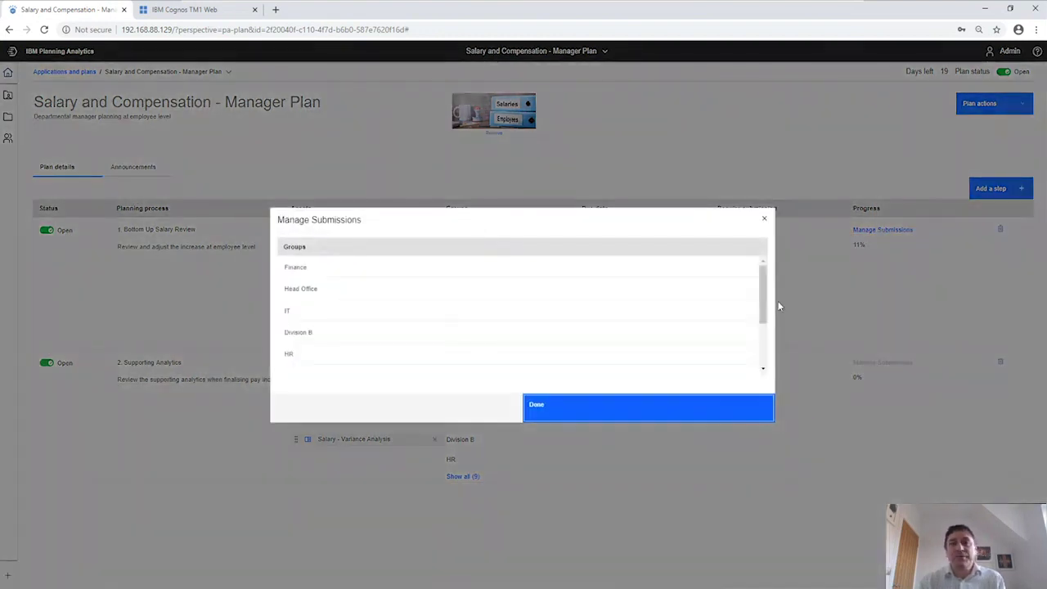
left_click_drag(764, 310, 764, 350)
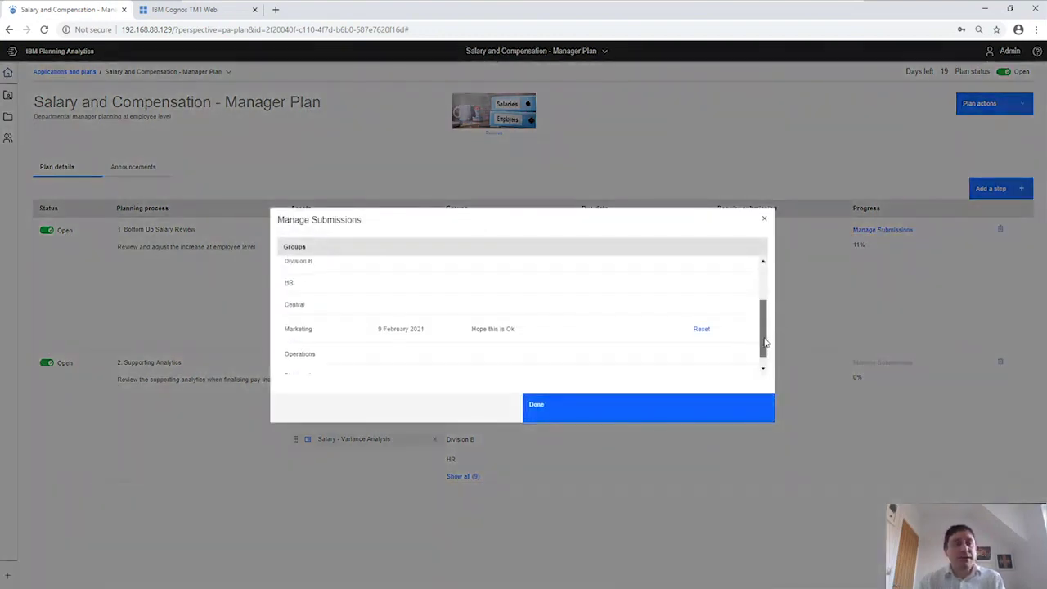
left_click(702, 329)
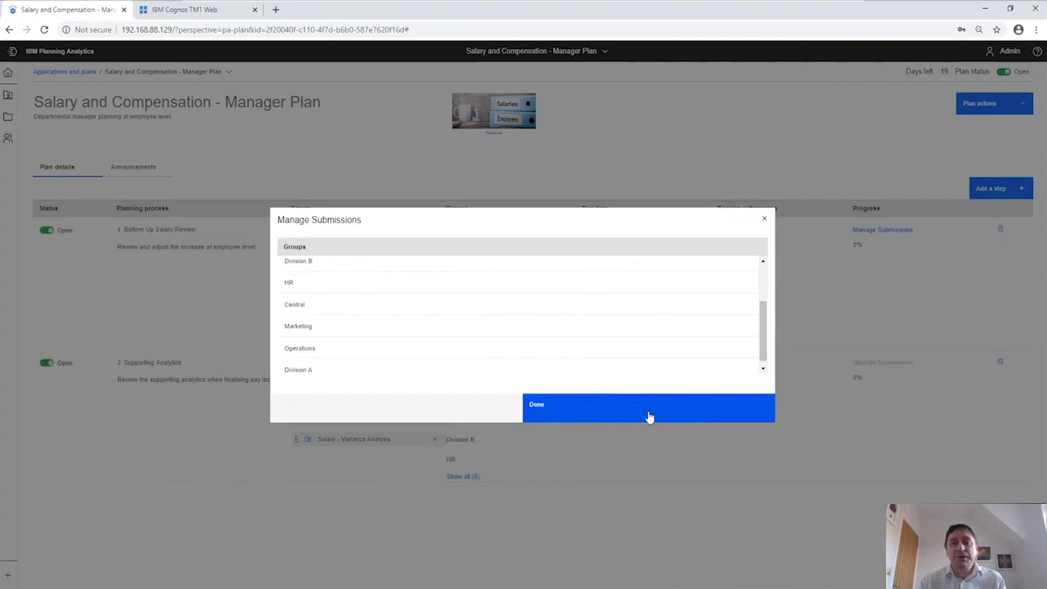
left_click(648, 417)
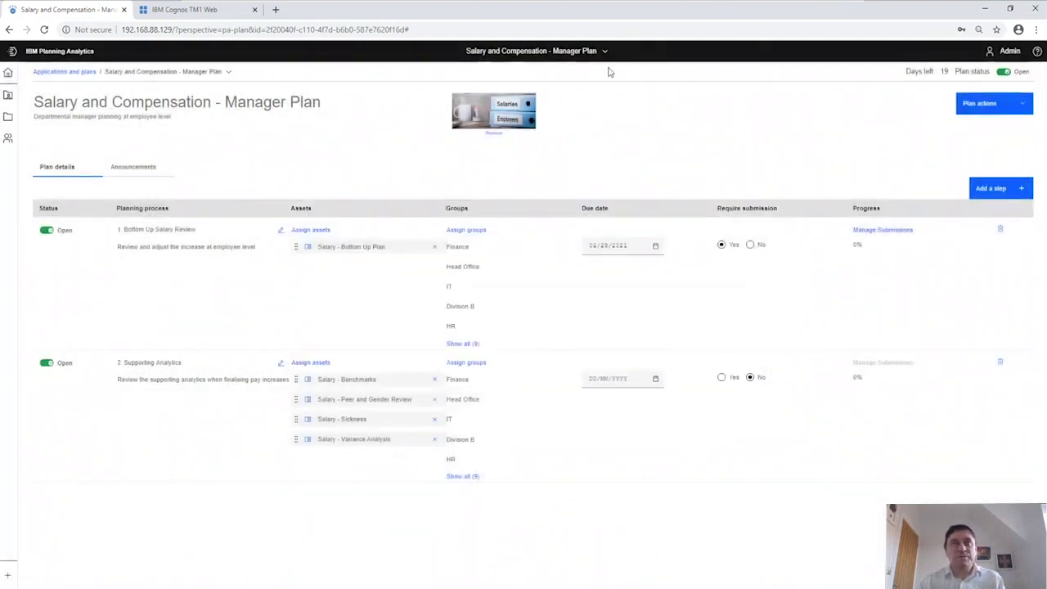
left_click(603, 50)
Return Home and reopen the Manager Plan via Open Contribution on its tile.
left_click(614, 97)
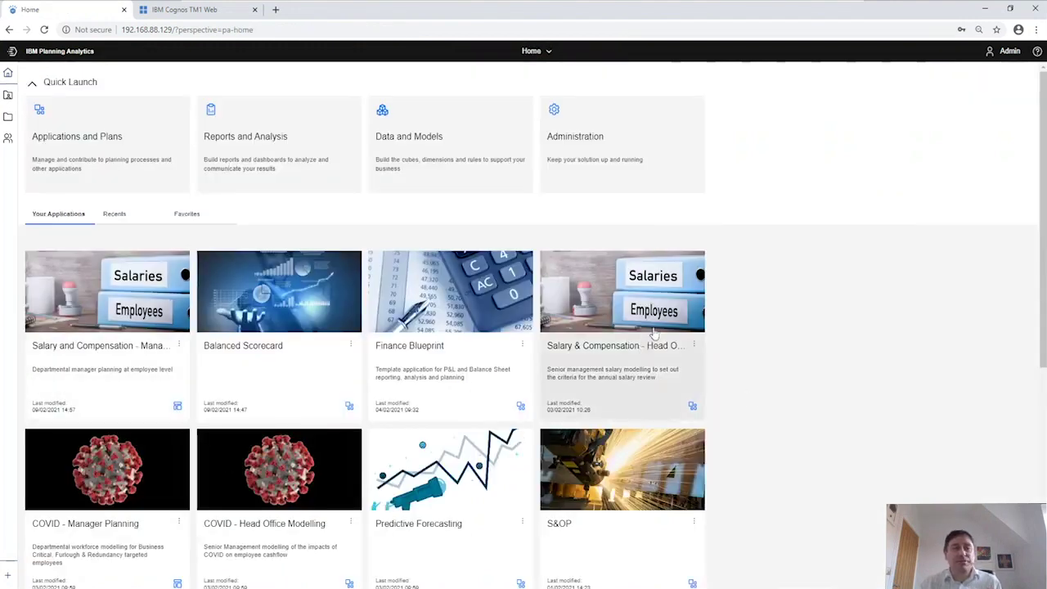
left_click(178, 346)
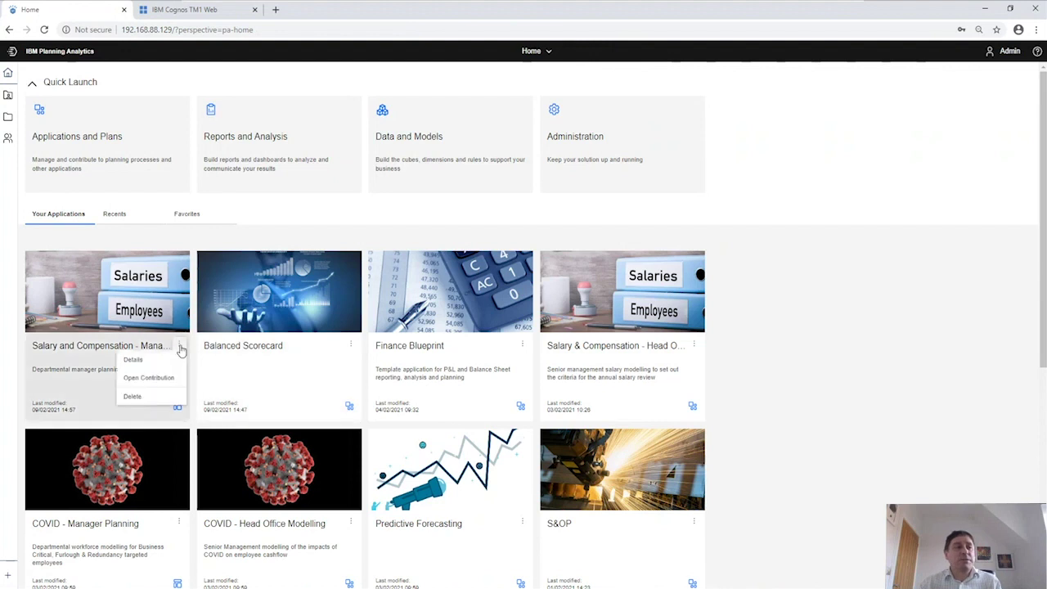
left_click(127, 284)
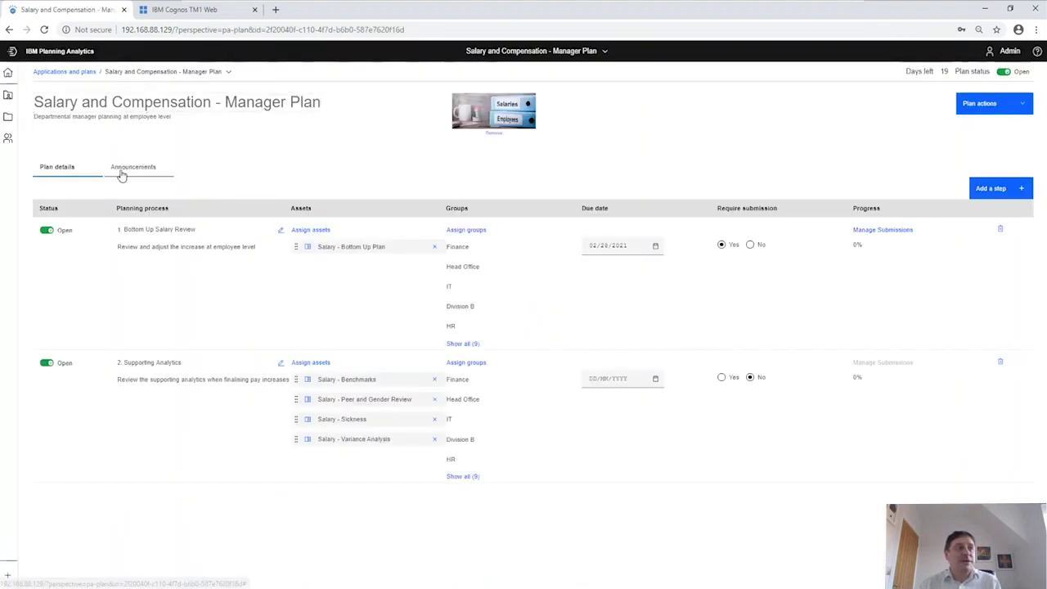
Check the Manager Plan's empty Announcements tab, then close the admin browser session.
left_click(131, 169)
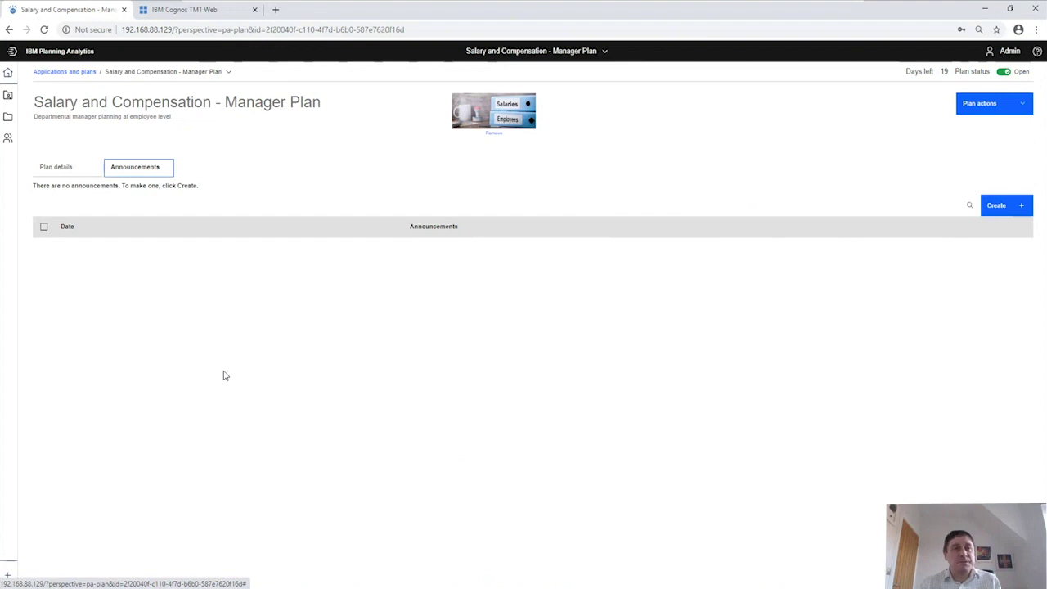
left_click(1035, 10)
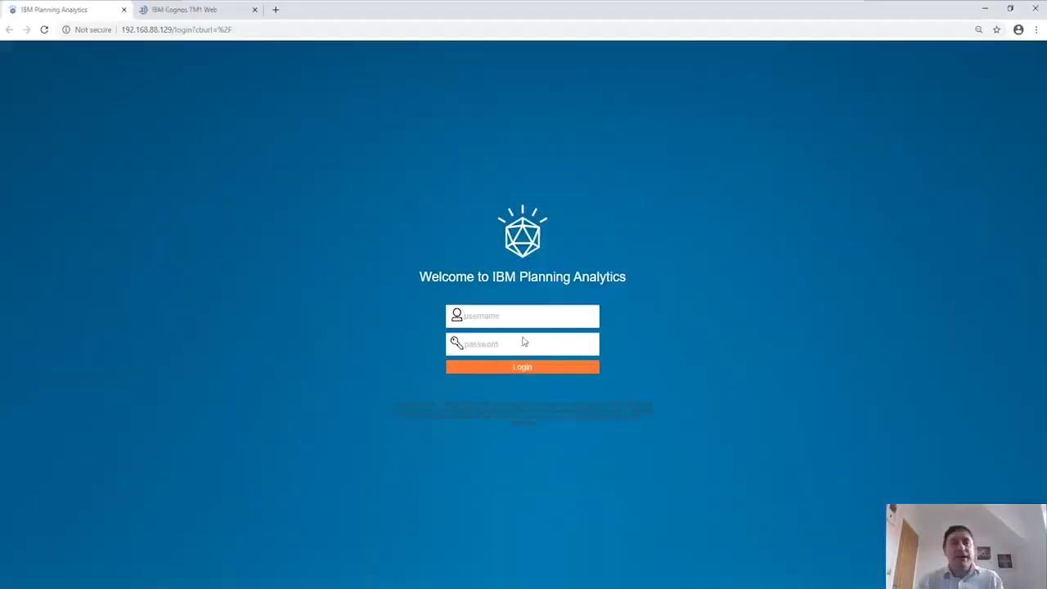
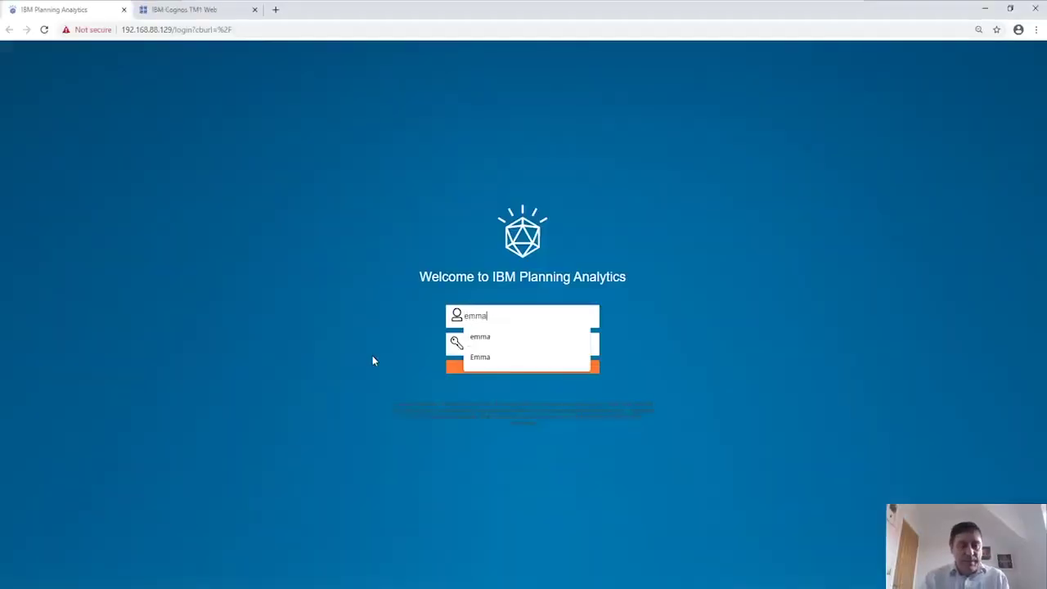
Log in as the manager user and open the Salary and Compensation - Manager Plan card.
key("Tab")
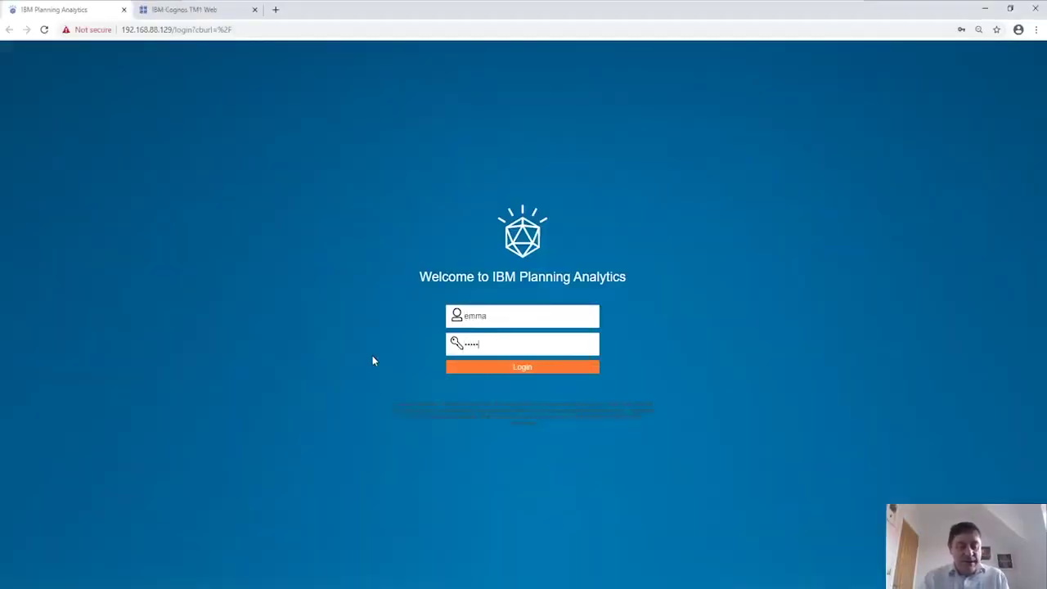
key("Return")
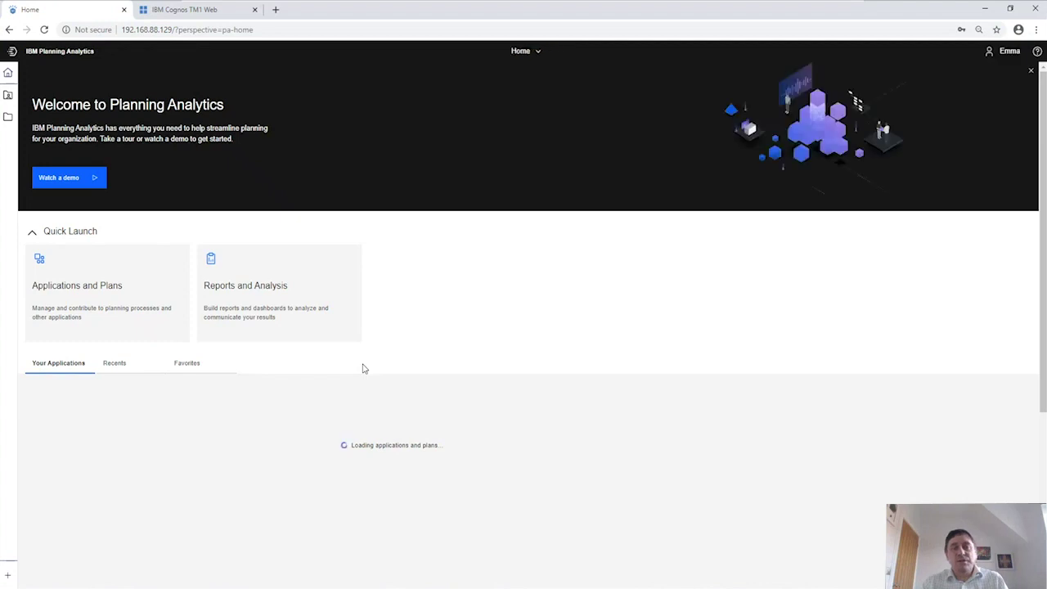
scroll(508, 293, "down", 2)
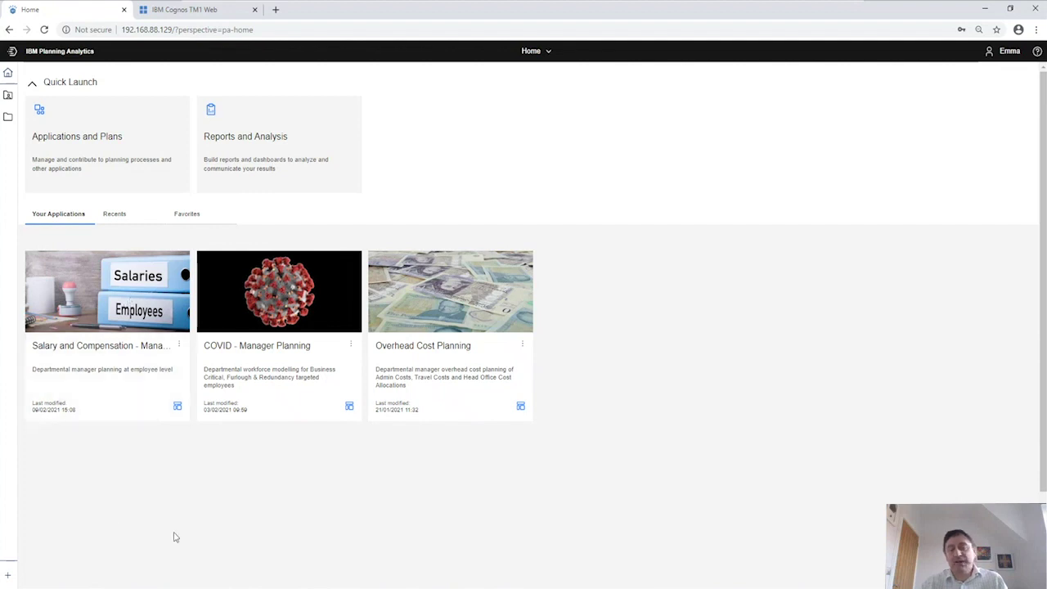
left_click(113, 315)
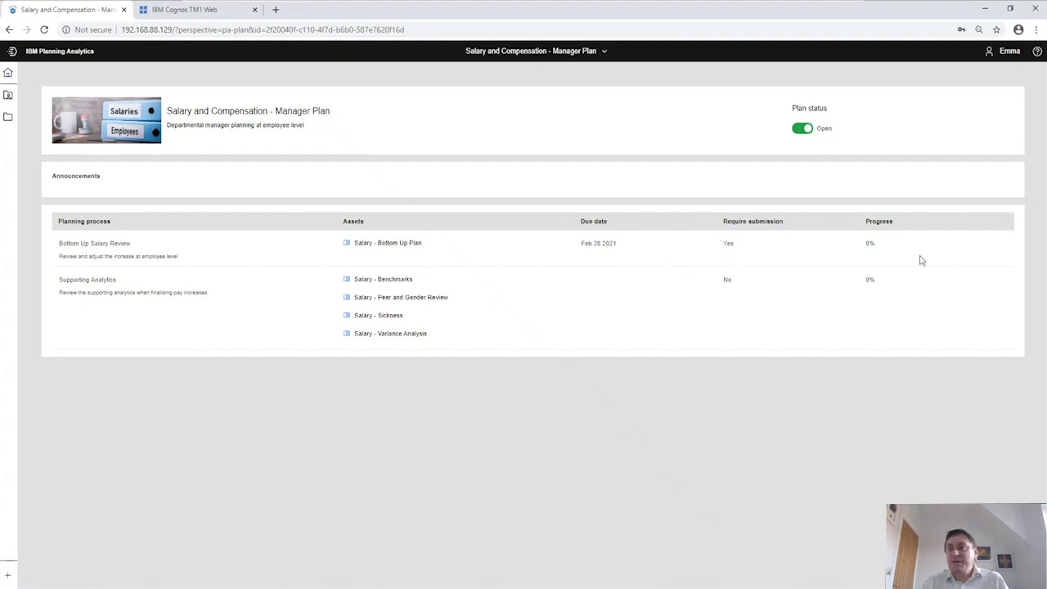
View the Salary - Bottom Up Plan and Salary - Benchmarks dashboards, then start submitting Marketing's plan.
left_click(393, 243)
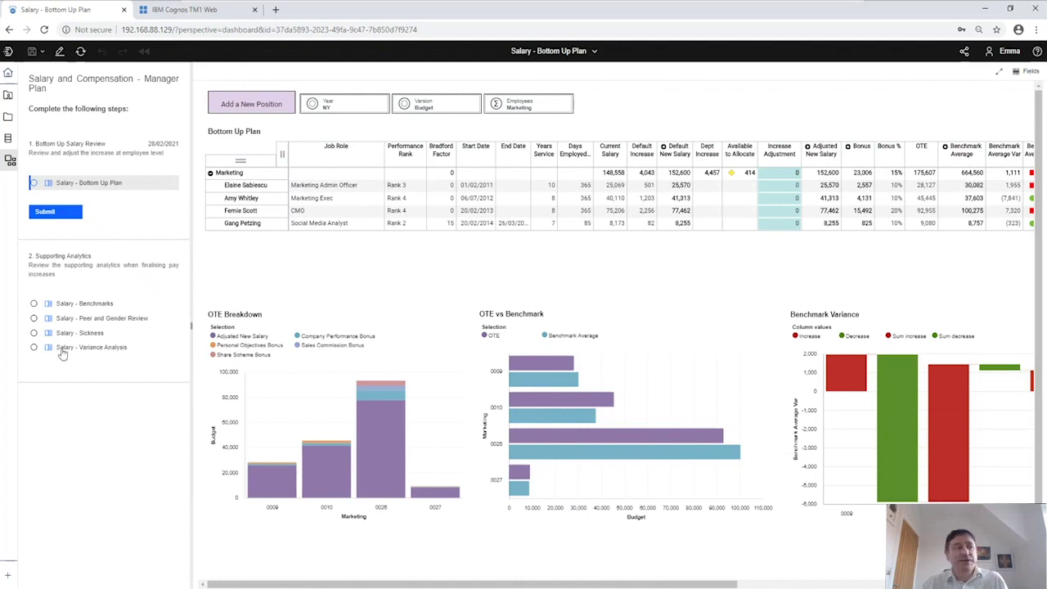
left_click(85, 304)
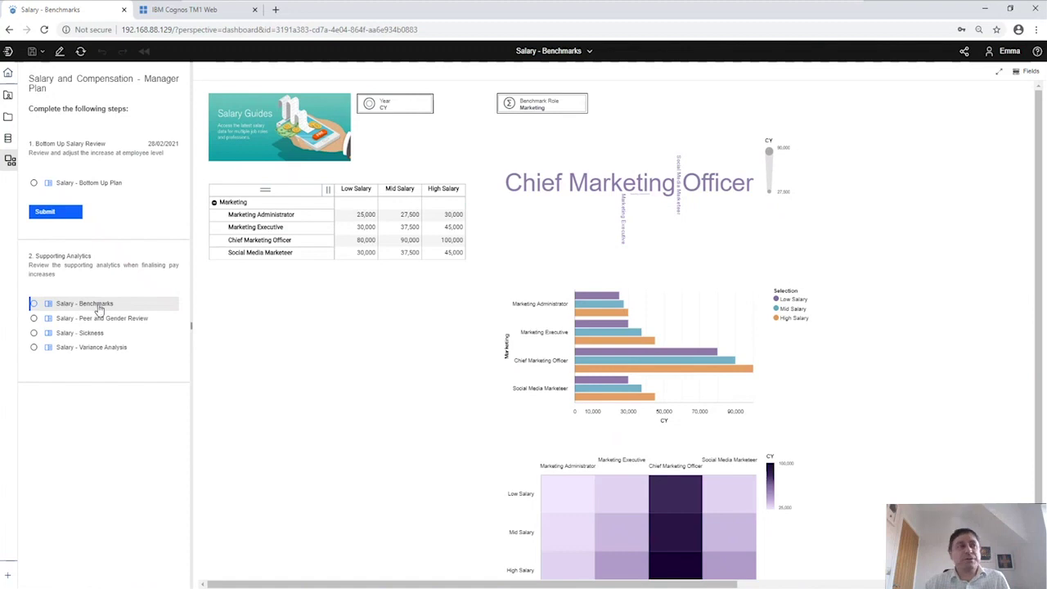
left_click(95, 190)
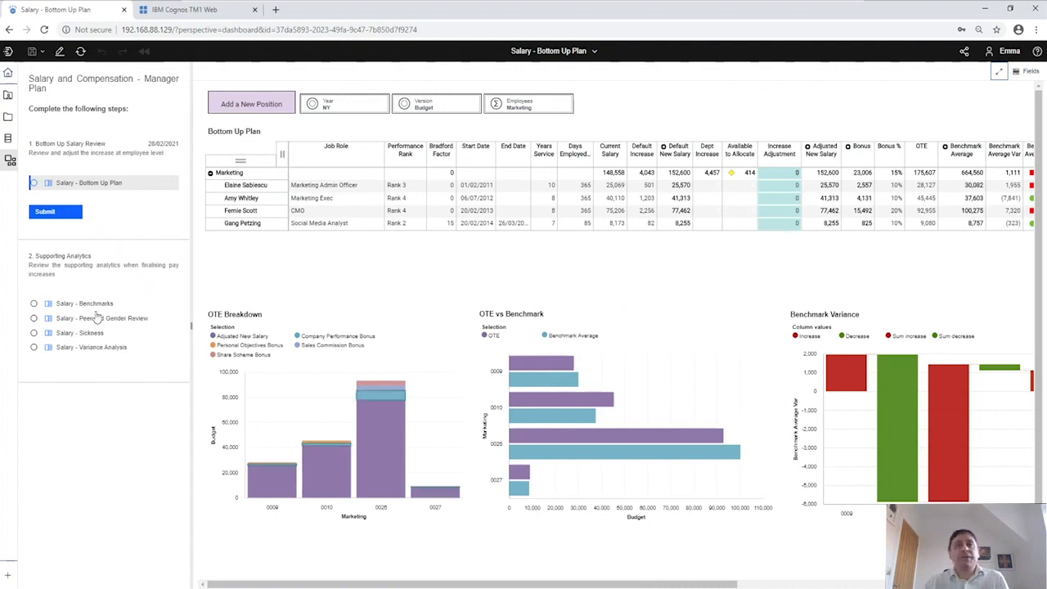
left_click(51, 213)
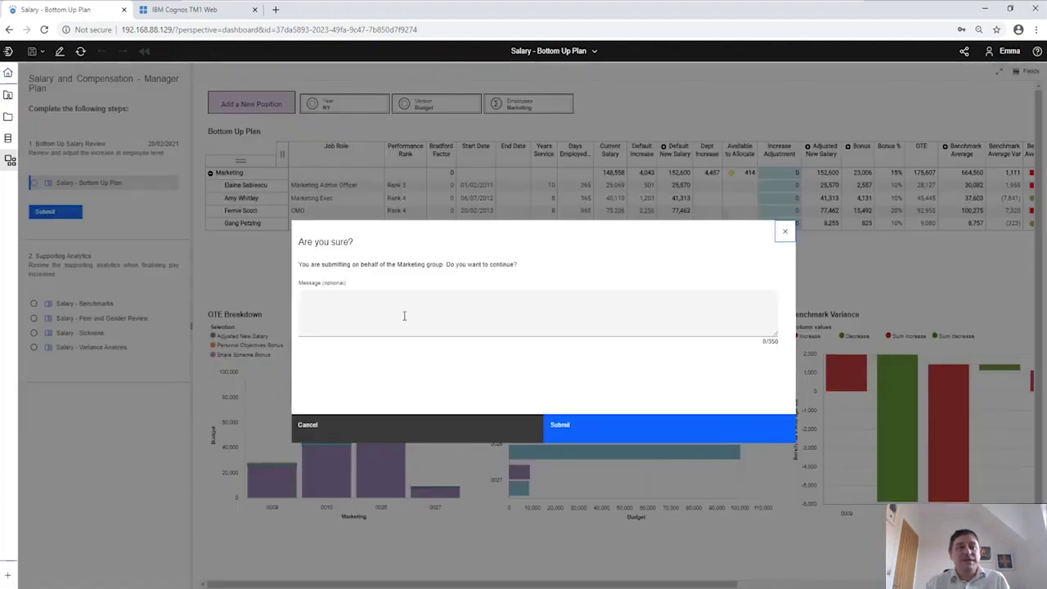
Submit Marketing's Bottom Up Plan with the message 'Hope this is ok'.
left_click(353, 301)
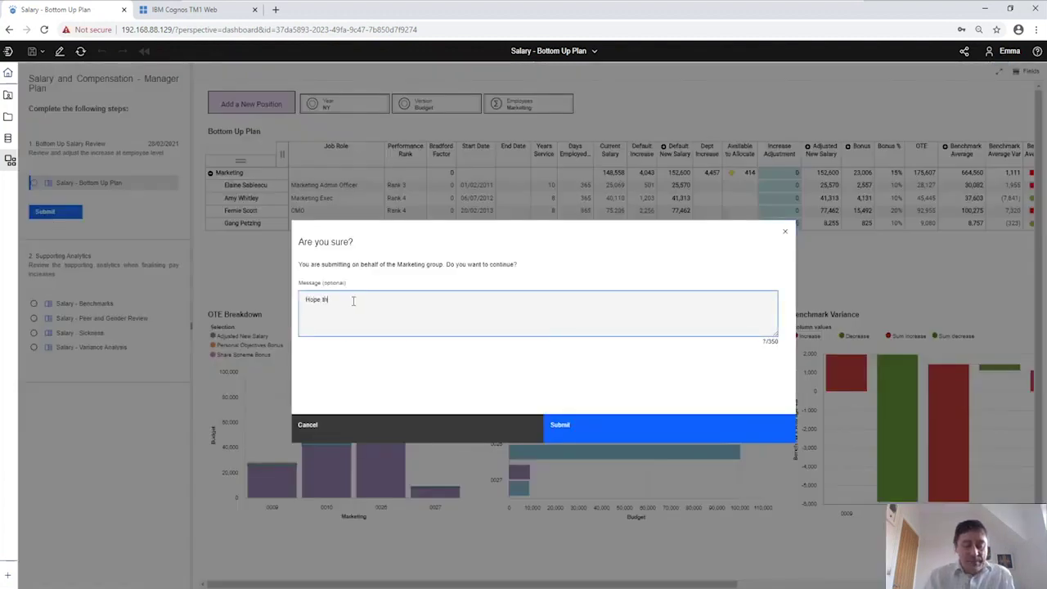
type("Hope this is ok")
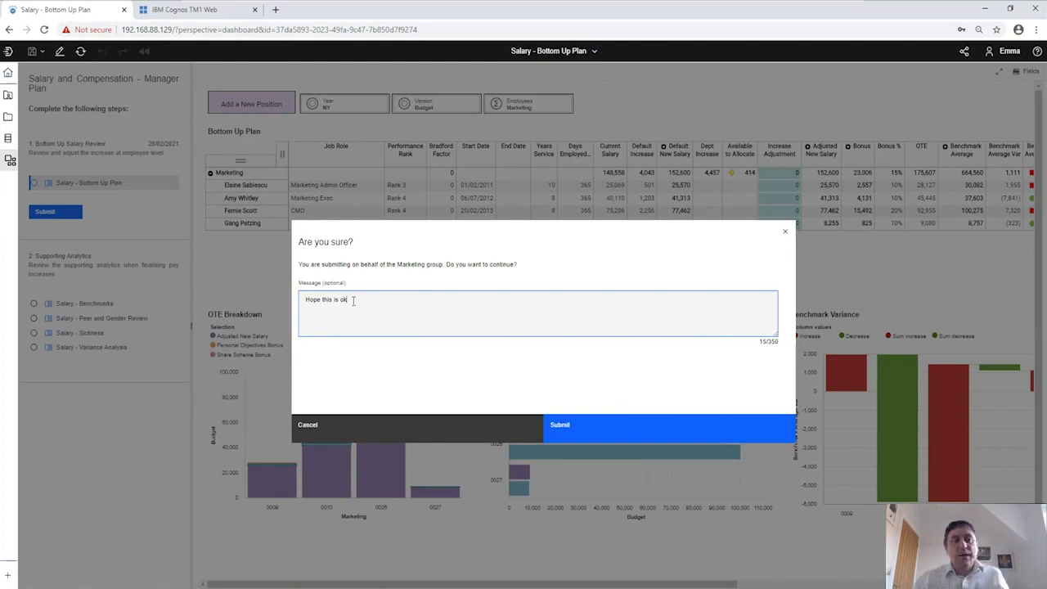
left_click(599, 424)
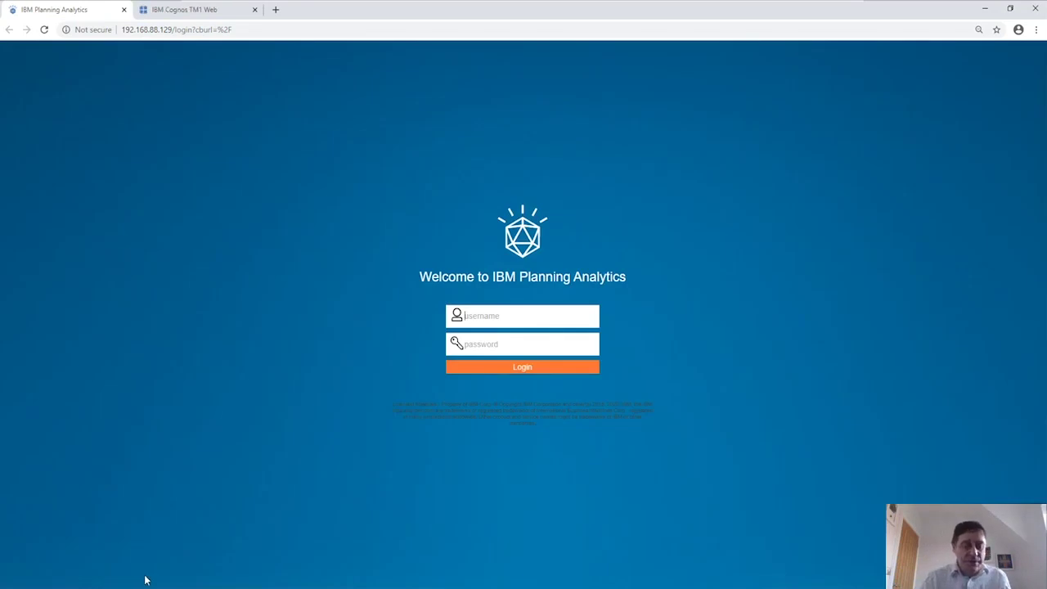
Sign in as the administrator and open the Salary & Compensation - Head Office Plan.
type("admin")
key("Tab")
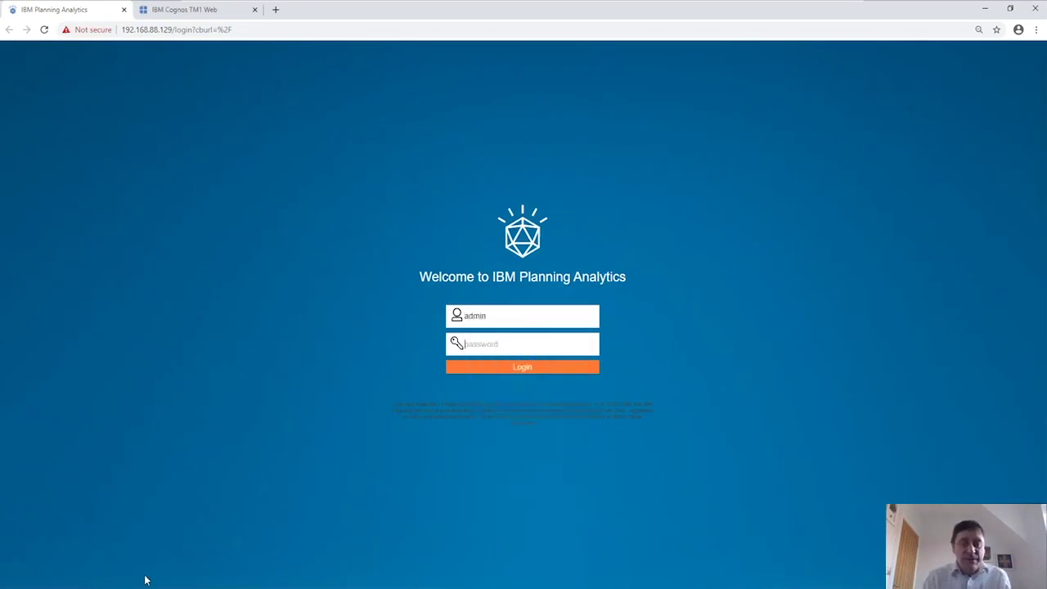
type("a")
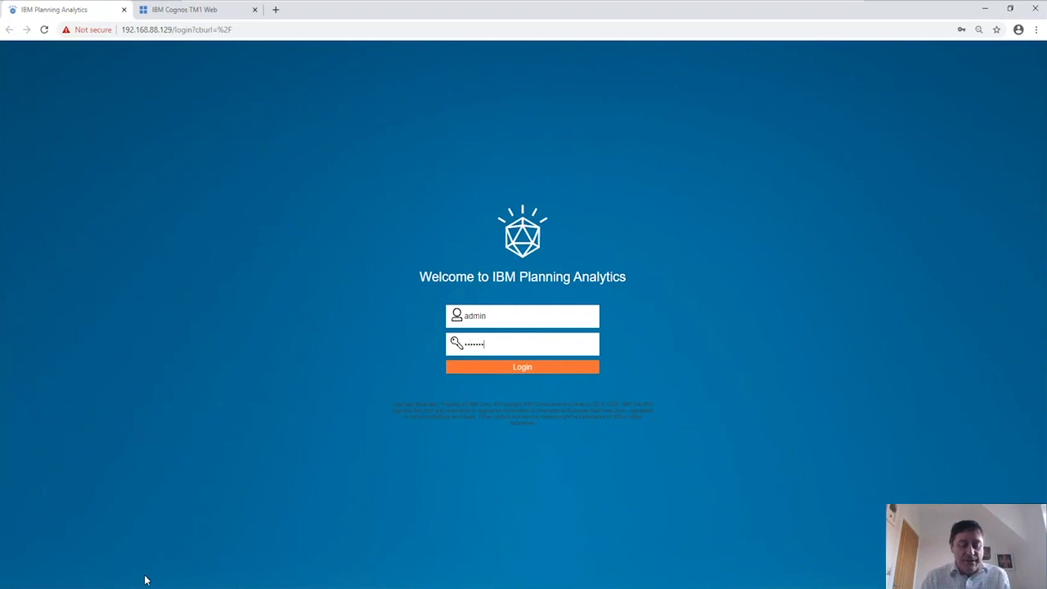
key("Return")
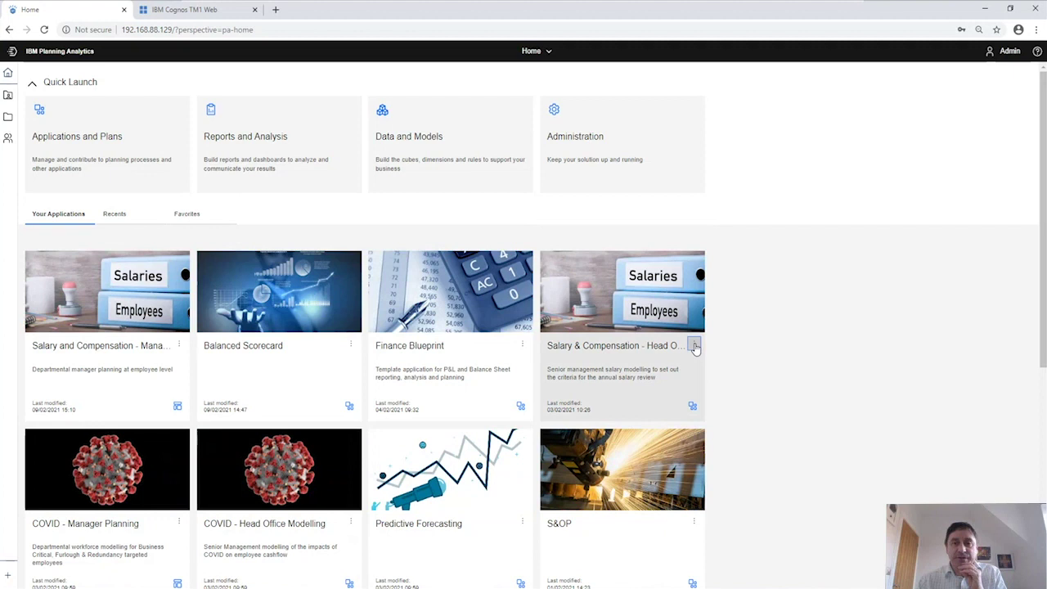
left_click(693, 346)
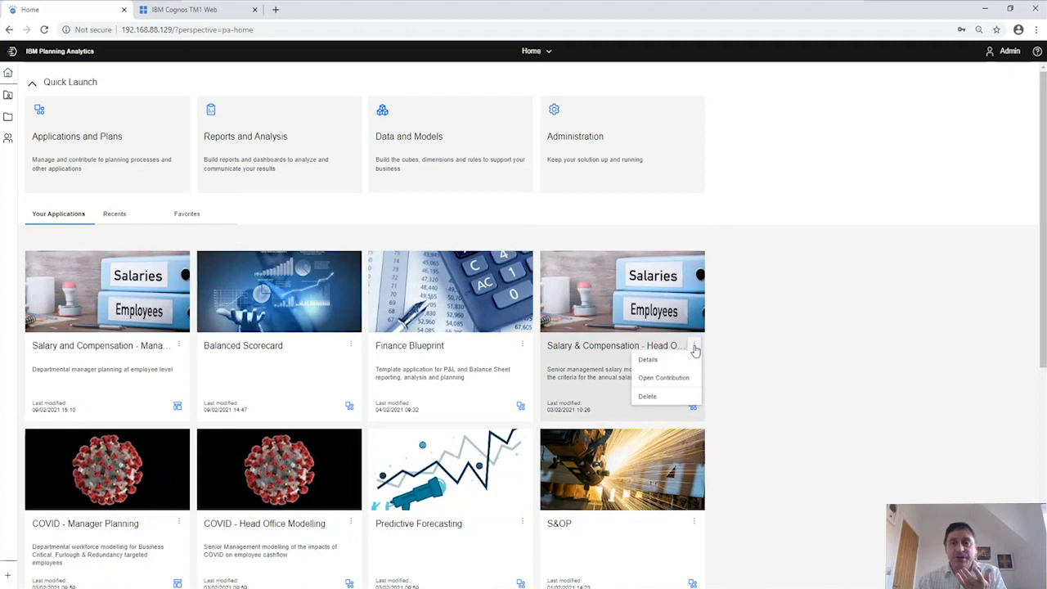
left_click(687, 378)
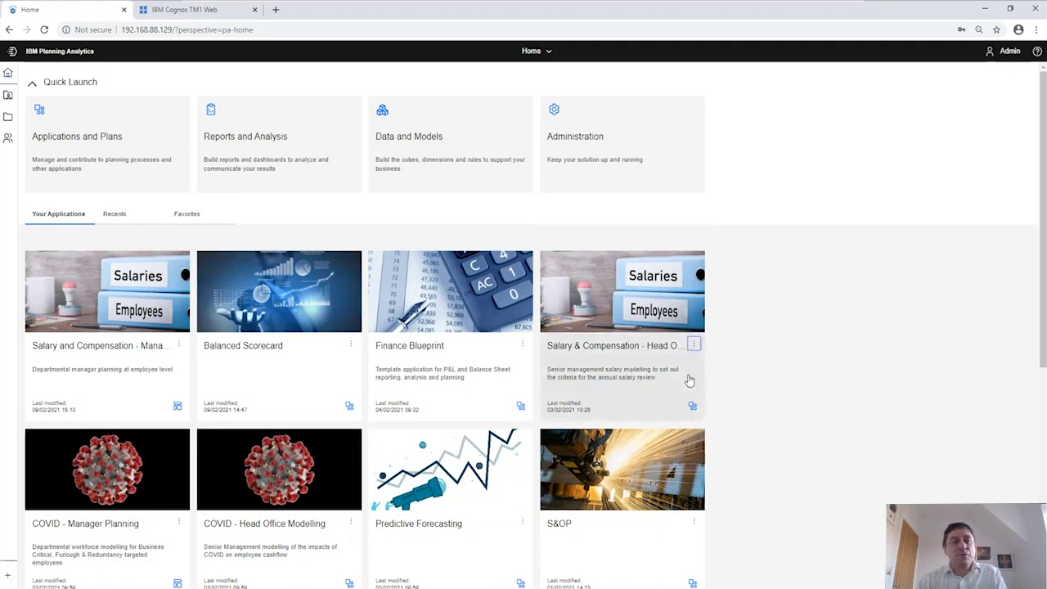
left_click(690, 381)
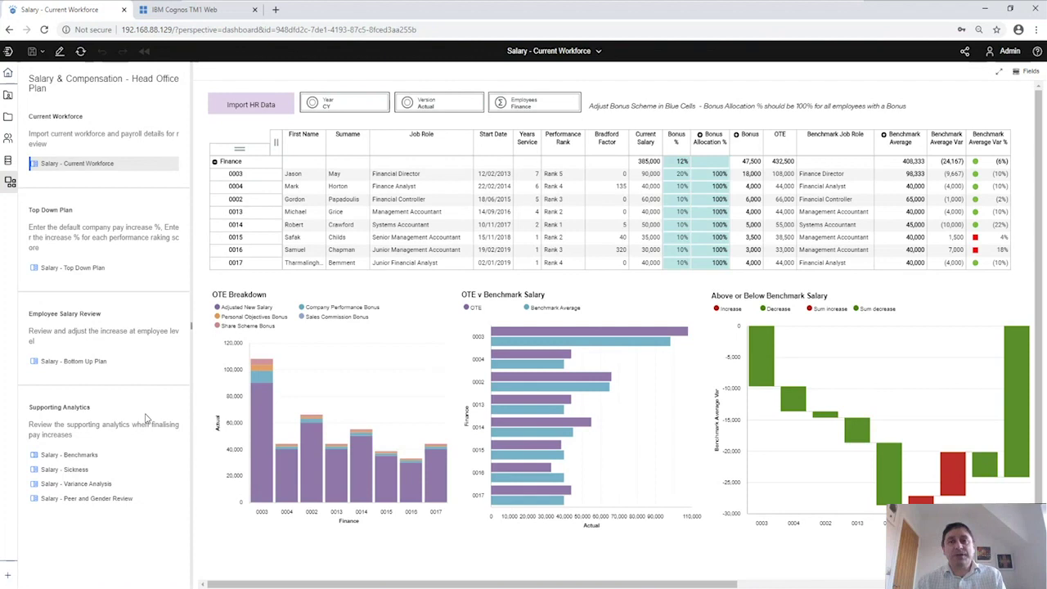
Filter the Salary - Bottom Up Plan dashboard to Marketing employees, then switch to Salary - Top Down Plan.
left_click(69, 365)
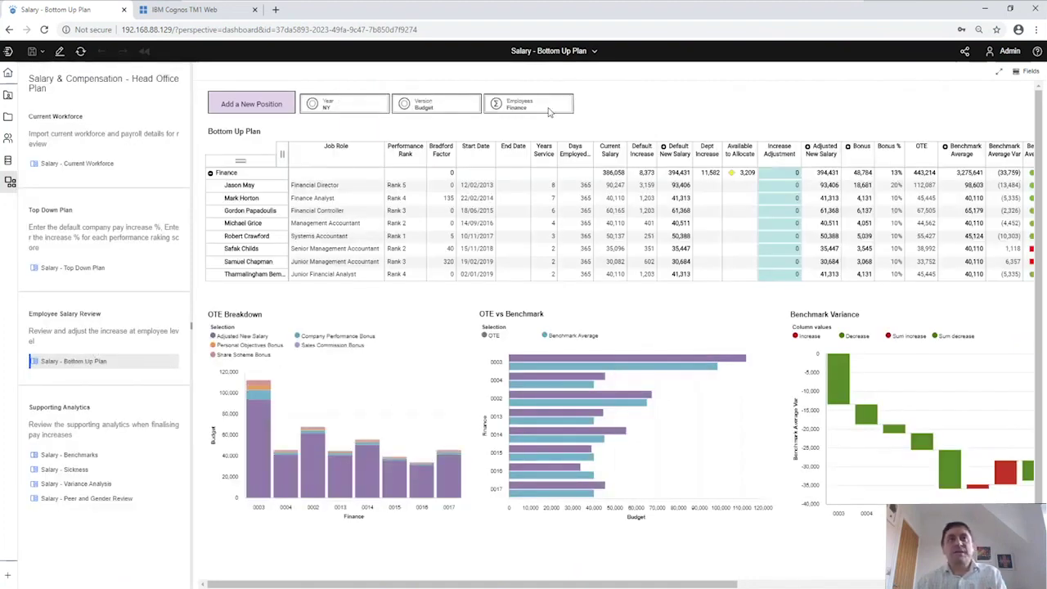
left_click(548, 110)
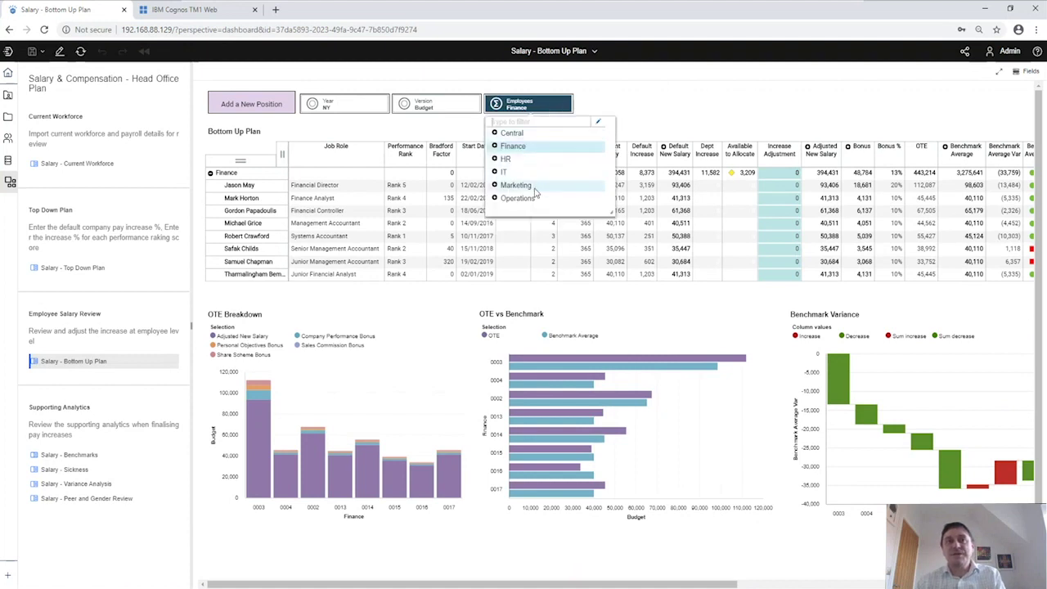
left_click(533, 189)
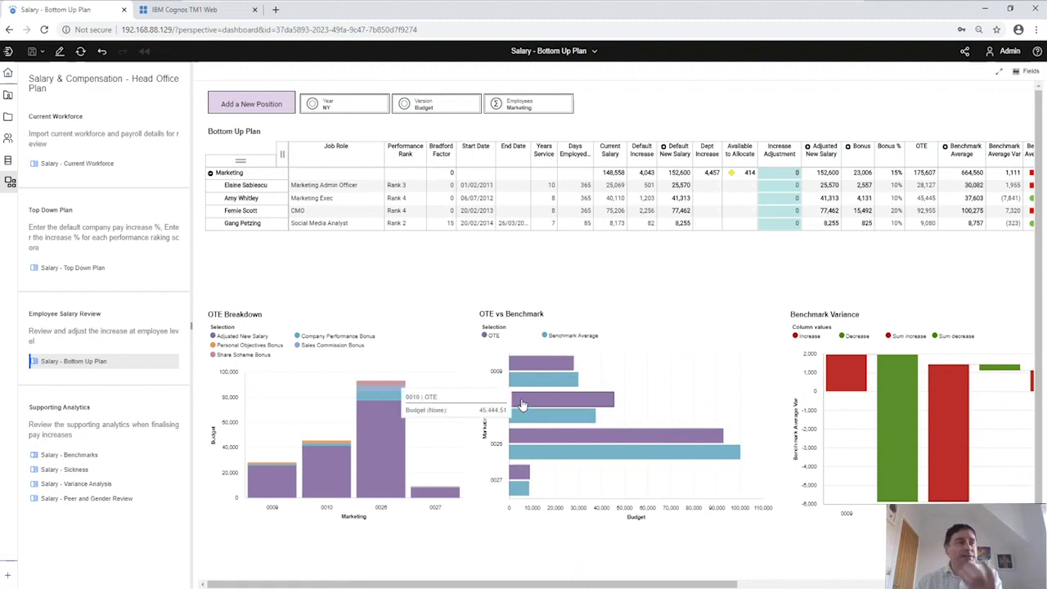
left_click(72, 268)
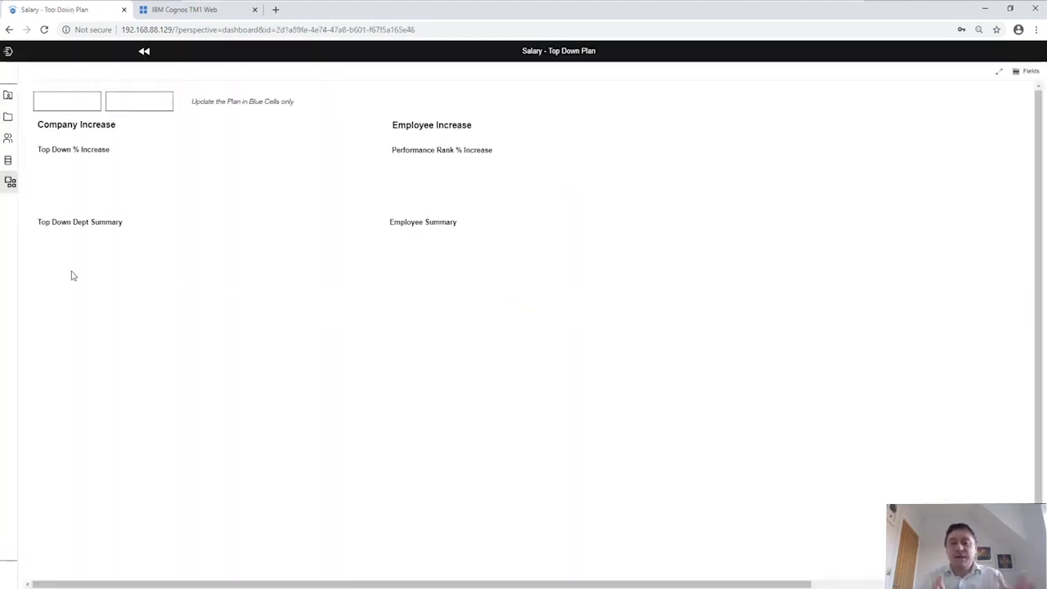